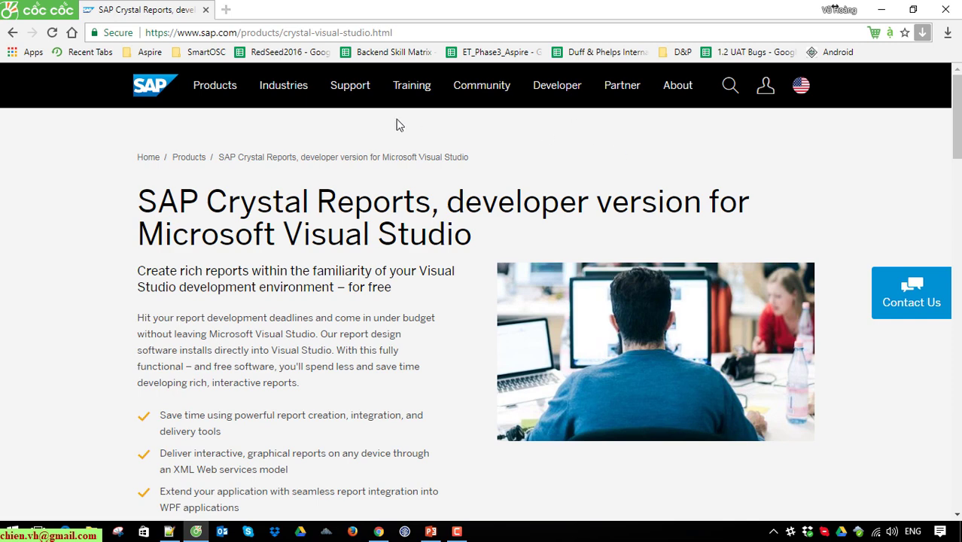
- Follow the 'Download SAP Crystal Reports, developer version for Microsoft Visual Studio' link from the product page
scroll(396, 122, "down", 1)
left_click(391, 34)
left_click(40, 291)
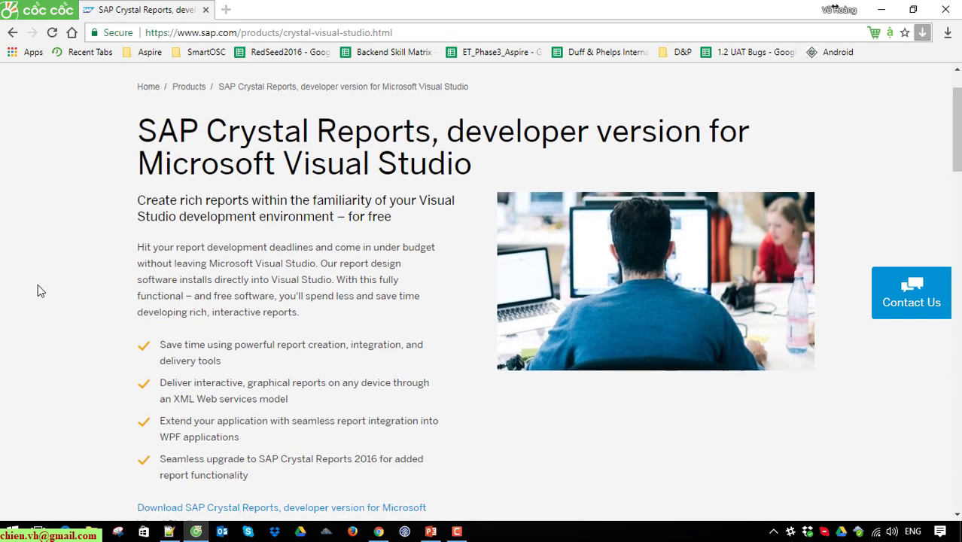
scroll(73, 280, "down", 3)
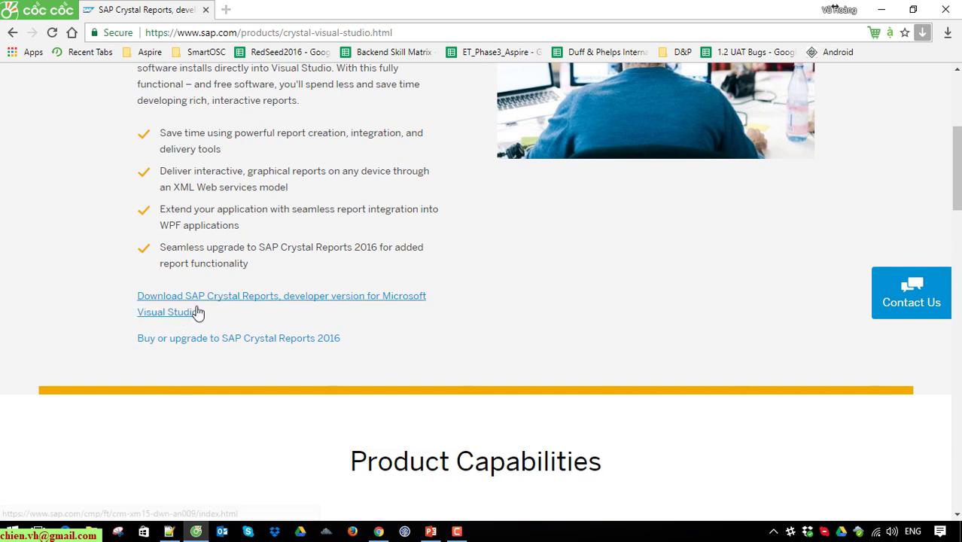
left_click(271, 302)
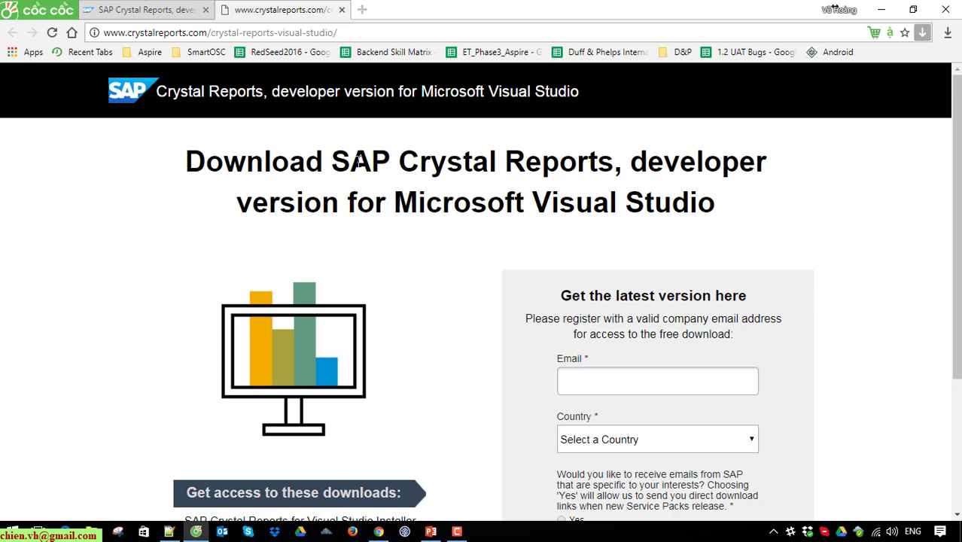
- Fill the form with the registration email address and Vietnam as country, then submit for Free Download
scroll(327, 213, "down", 1)
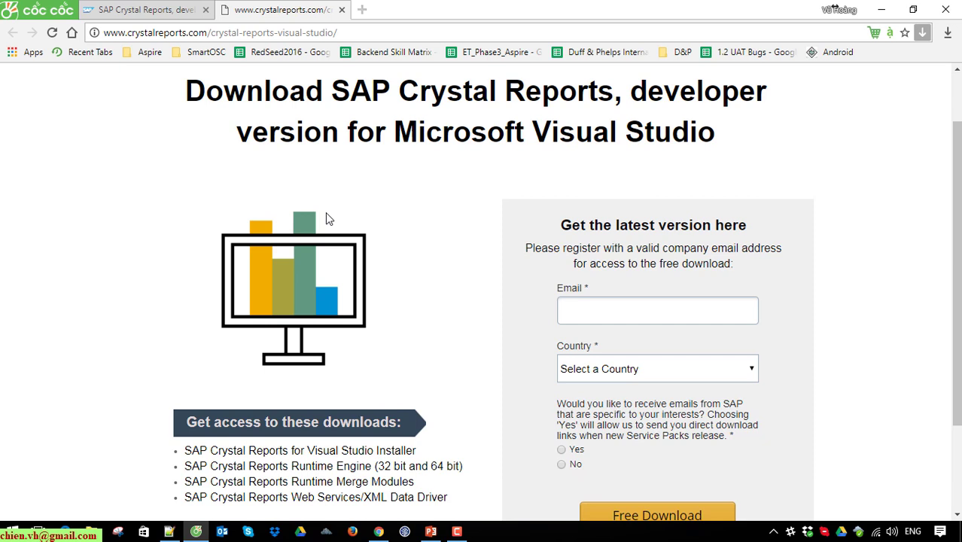
left_click(589, 316)
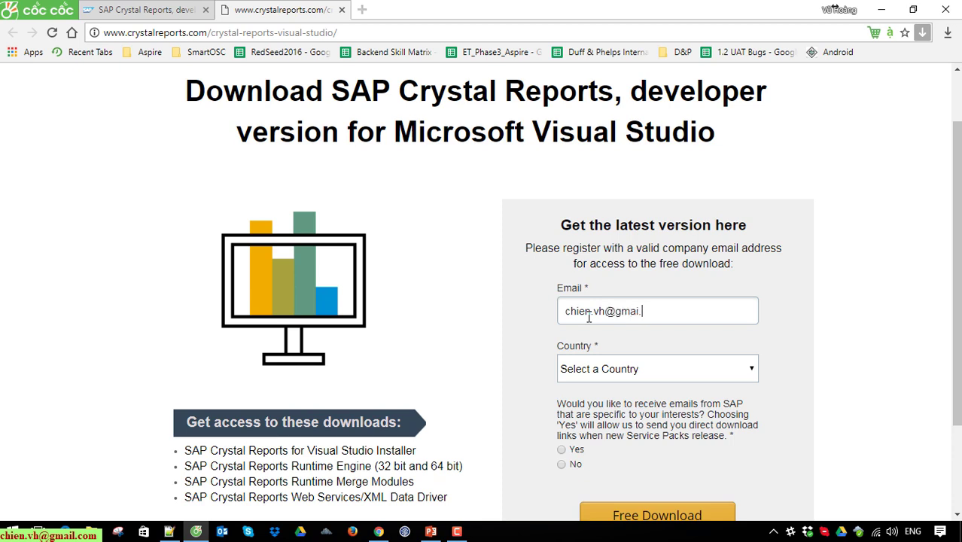
left_click(663, 370)
key("v")
key("v")
key("v")
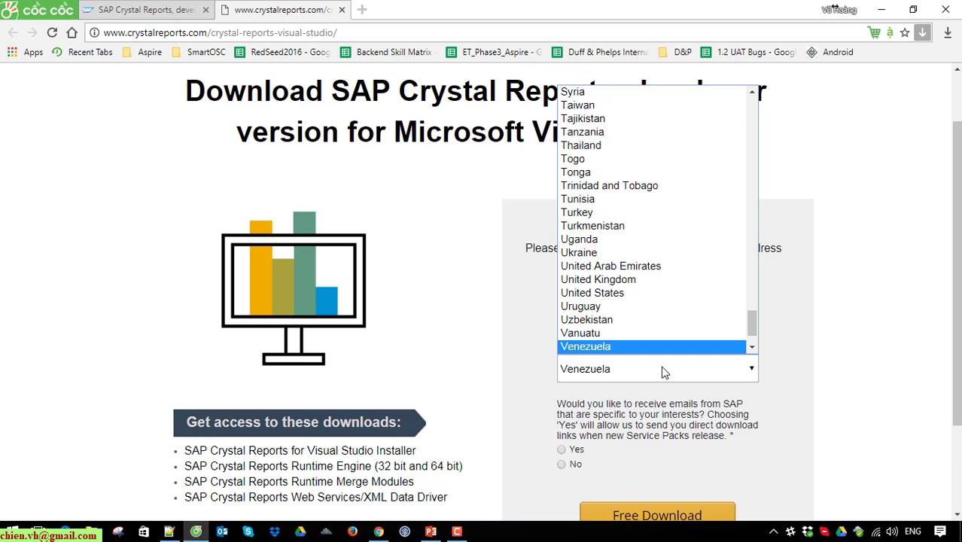
left_click(644, 348)
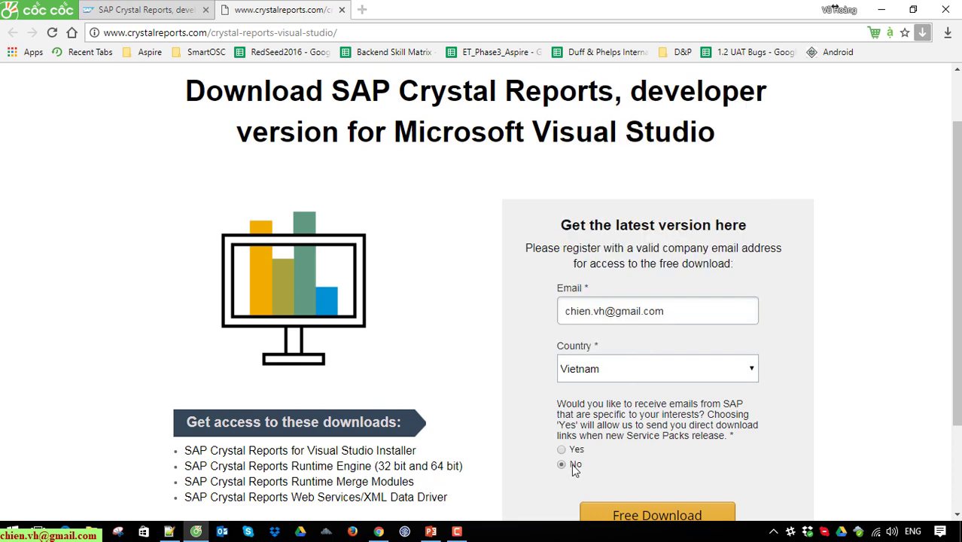
scroll(693, 448, "down", 2)
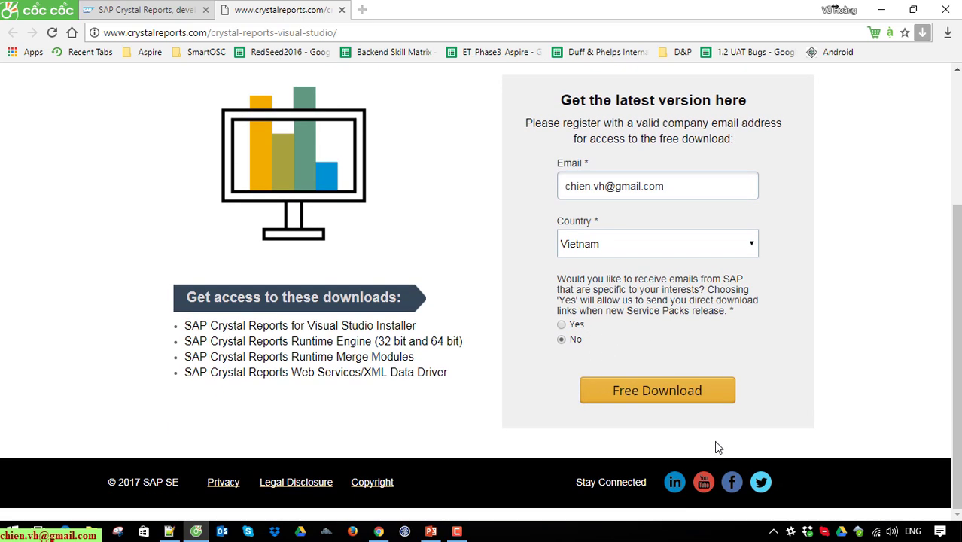
left_click(652, 393)
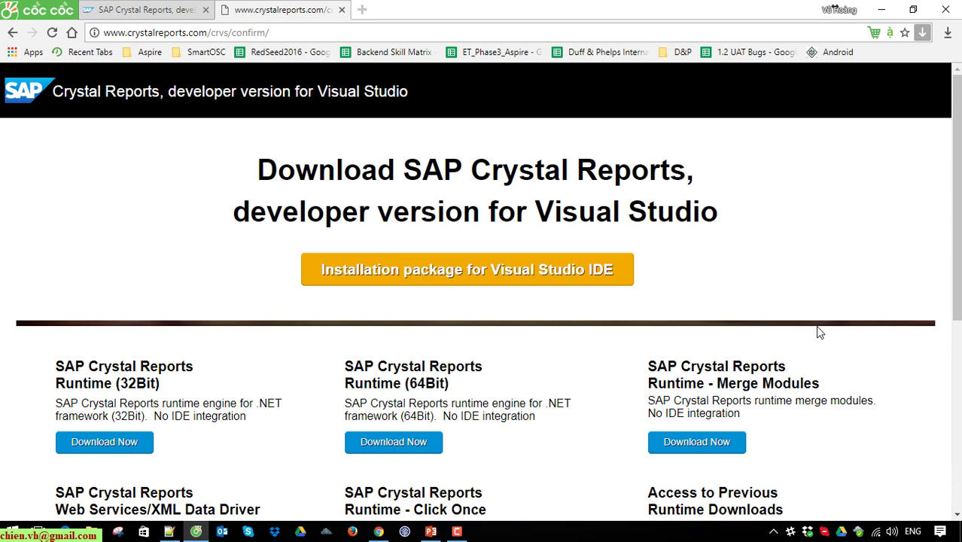
- Download CRforVS_13_0_20.exe, the installation package for Visual Studio IDE, from the confirmation page
scroll(805, 318, "down", 2)
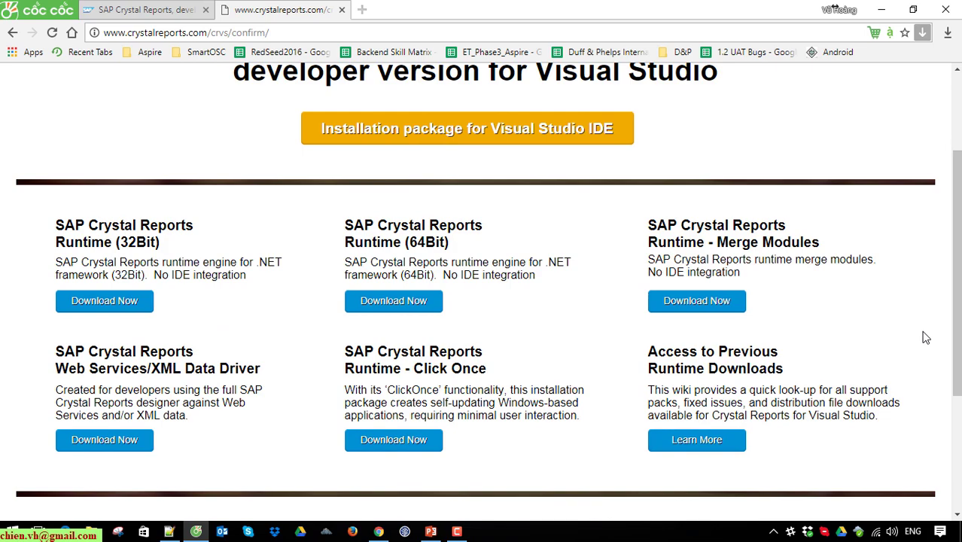
scroll(925, 338, "down", 1)
scroll(925, 339, "up", 2)
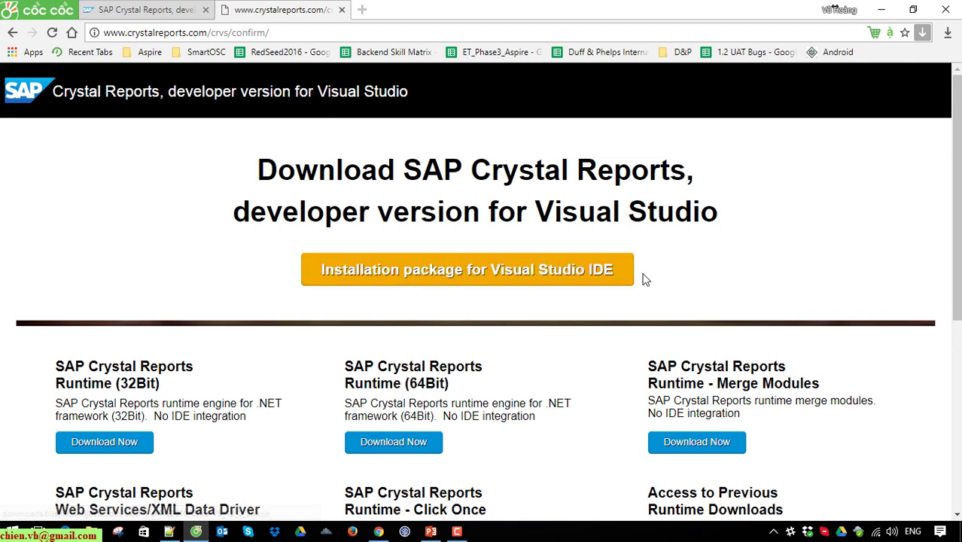
left_click(605, 274)
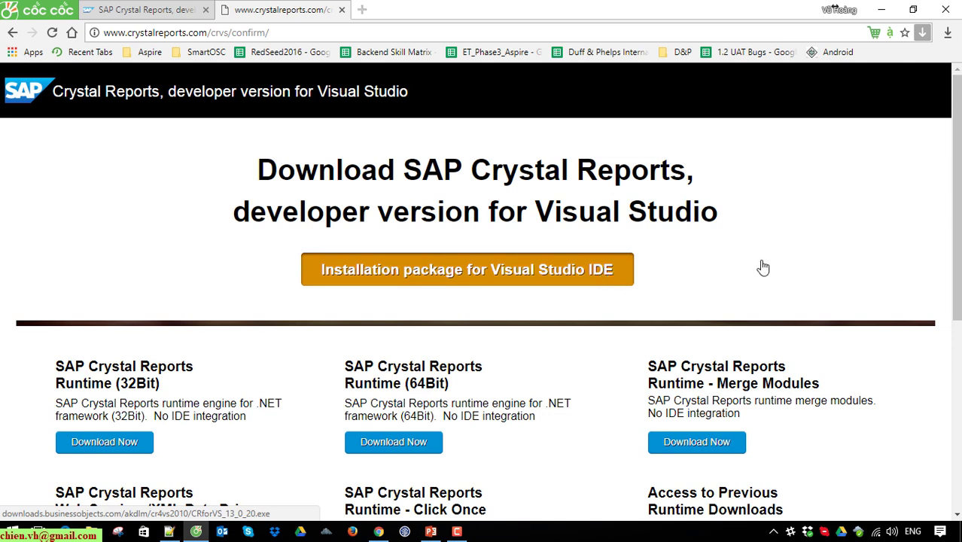
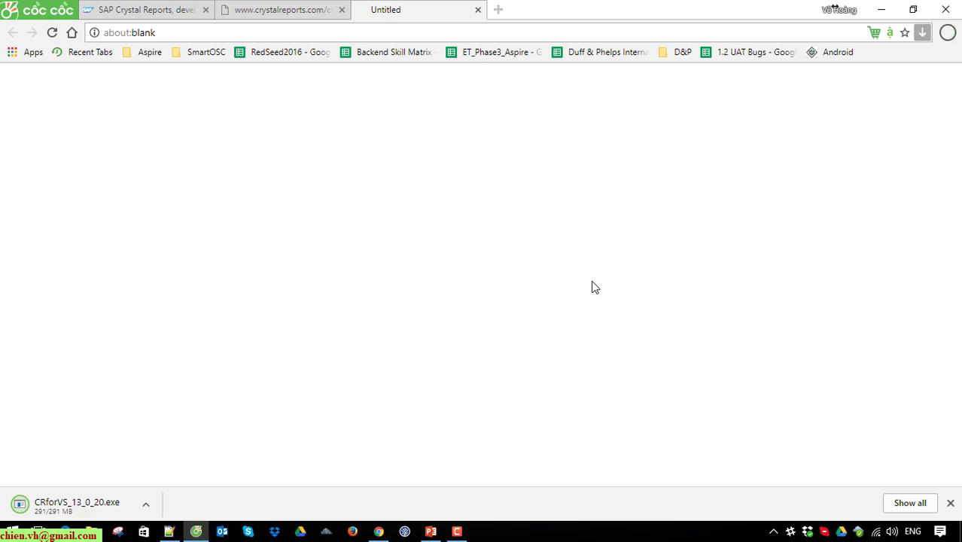
- Run the downloaded CRforVS_13_0_20.exe installer from Cốc Cốc's download bar
left_click(72, 503)
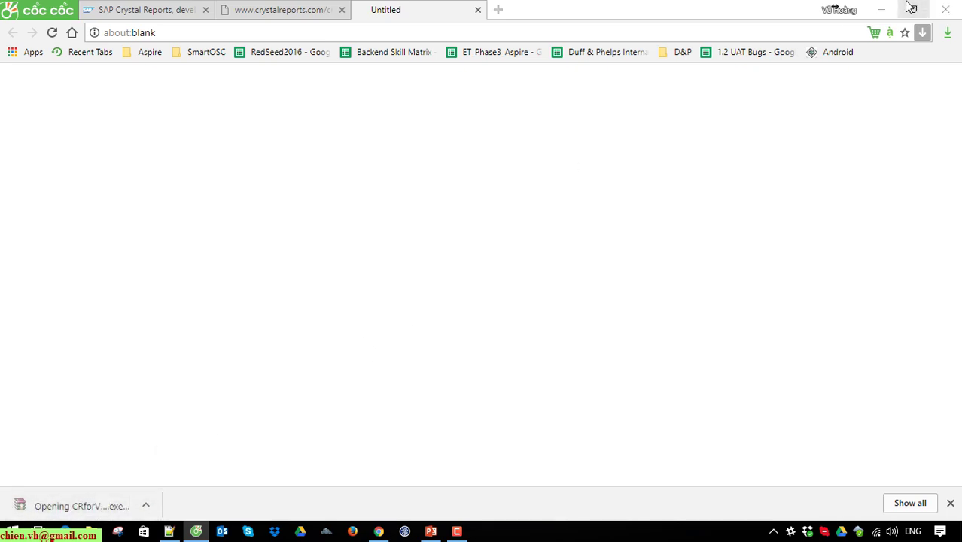
- Install Crystal Reports for Visual Studio in English, accepting the licence and keeping the 64-bit runtime
left_click(882, 9)
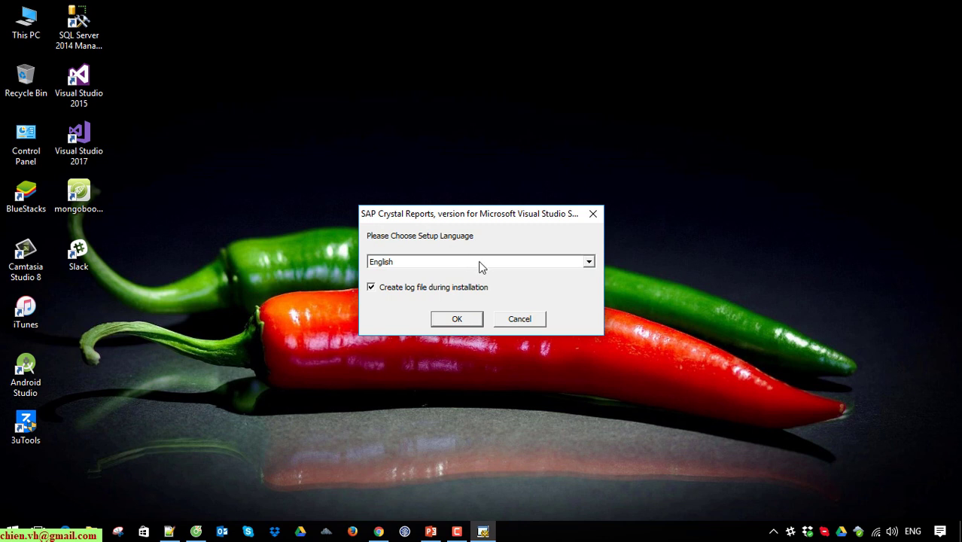
left_click(455, 306)
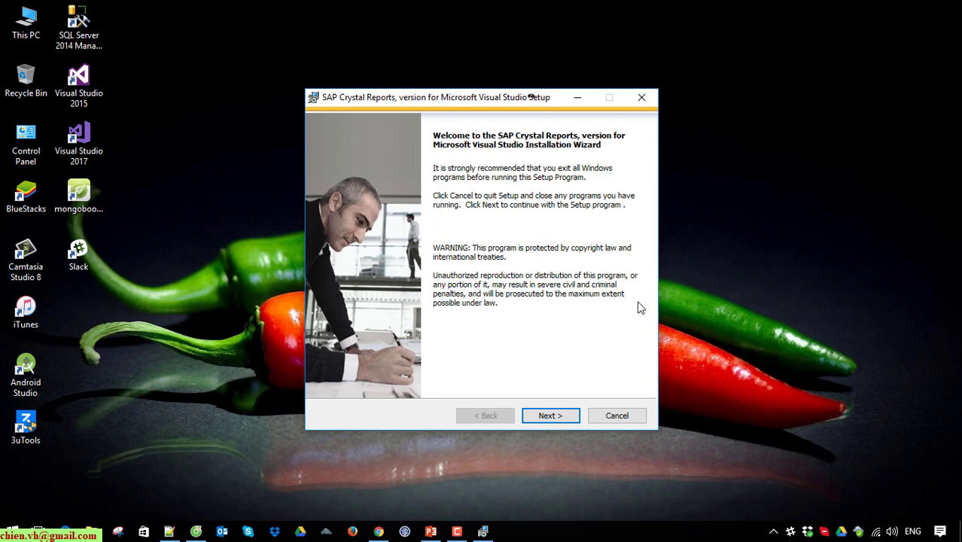
left_click(554, 415)
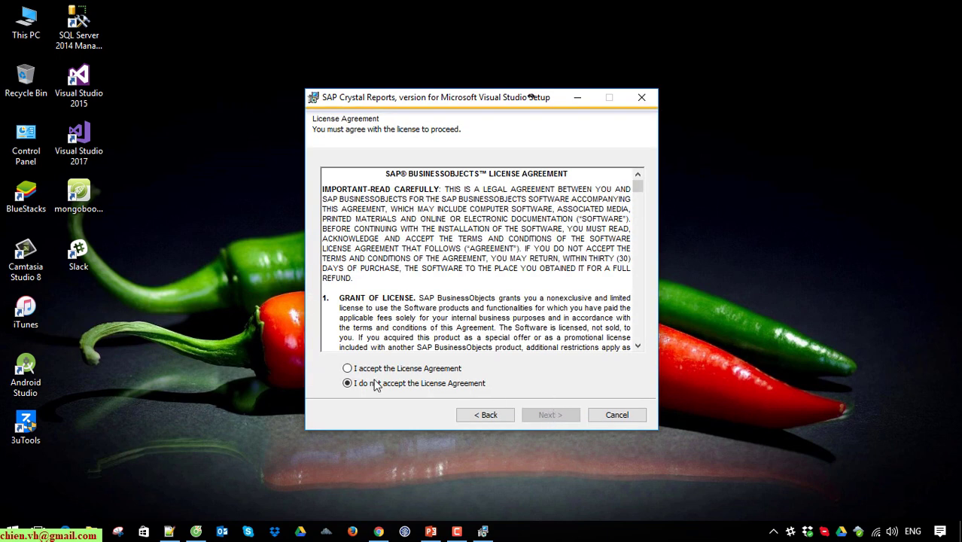
left_click(391, 369)
left_click(561, 417)
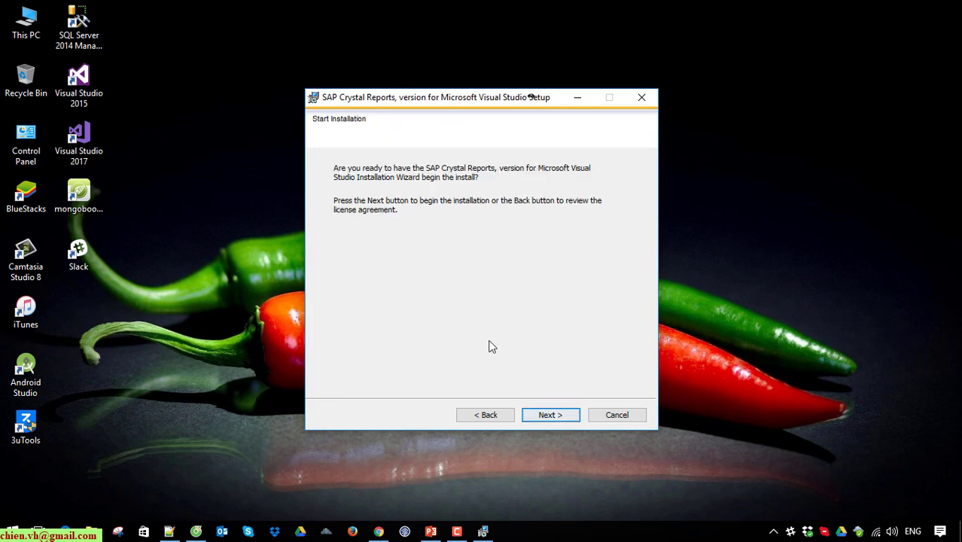
left_click(552, 414)
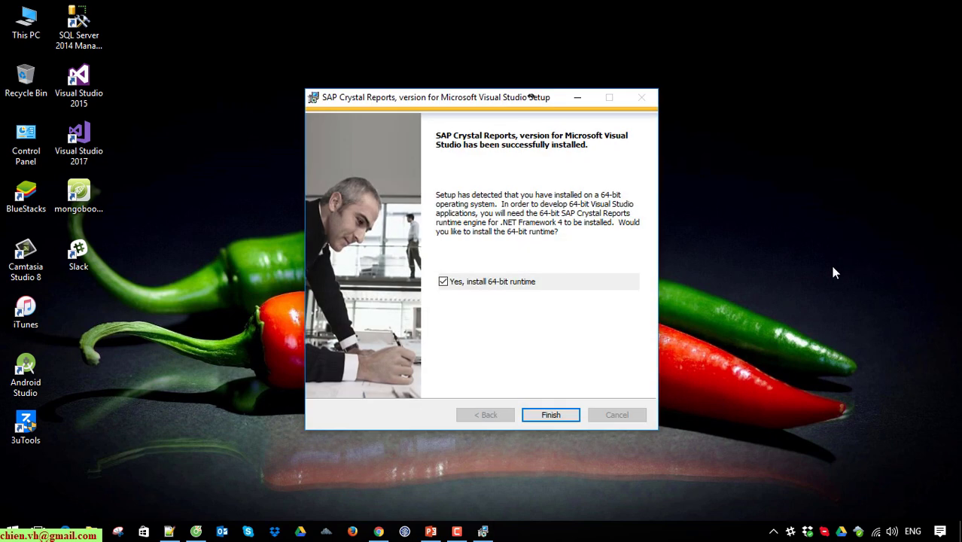
left_click(570, 415)
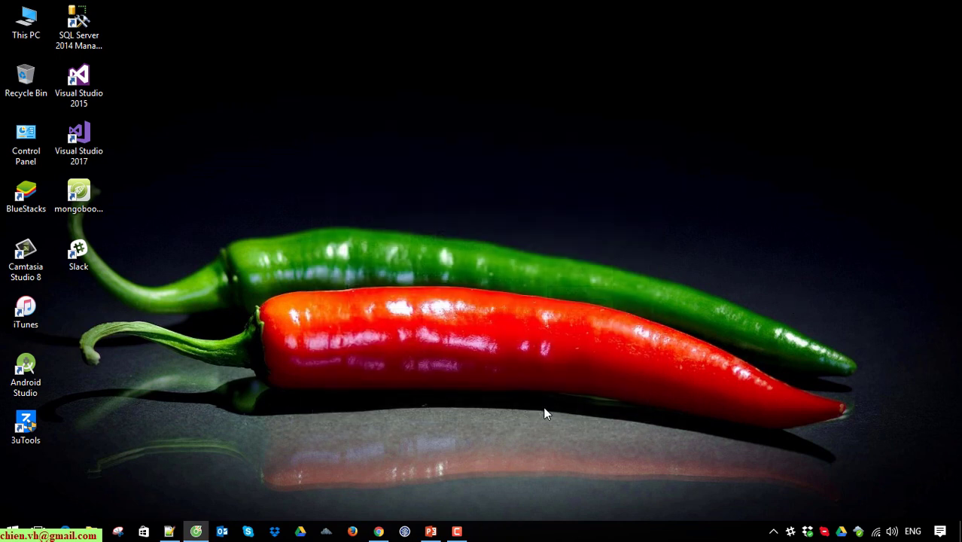
- Refresh the Windows desktop once the runtime installer has finished
right_click(510, 275)
left_click(561, 317)
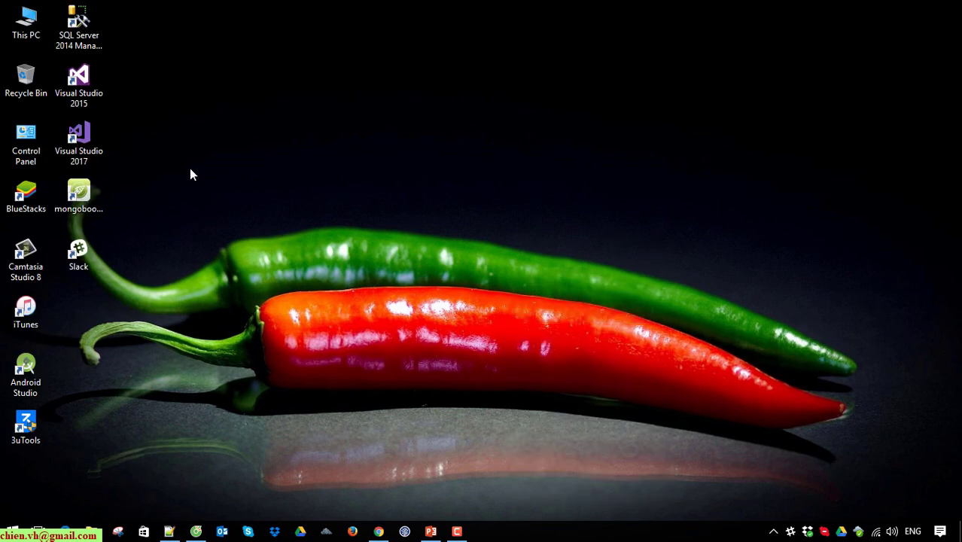
- Launch Visual Studio 2015 and close the Thunder and Visual Studio Start Pages
double_click(83, 87)
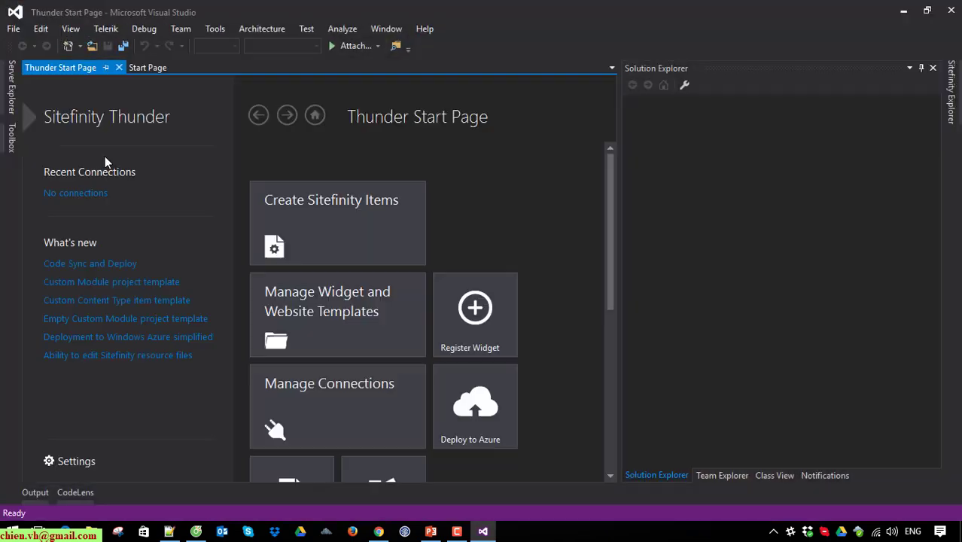
left_click(119, 67)
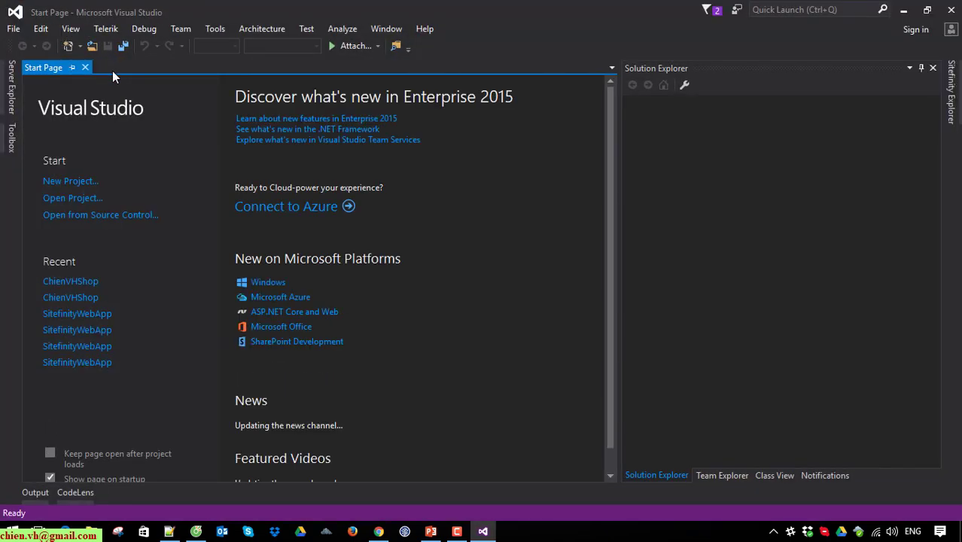
left_click(85, 68)
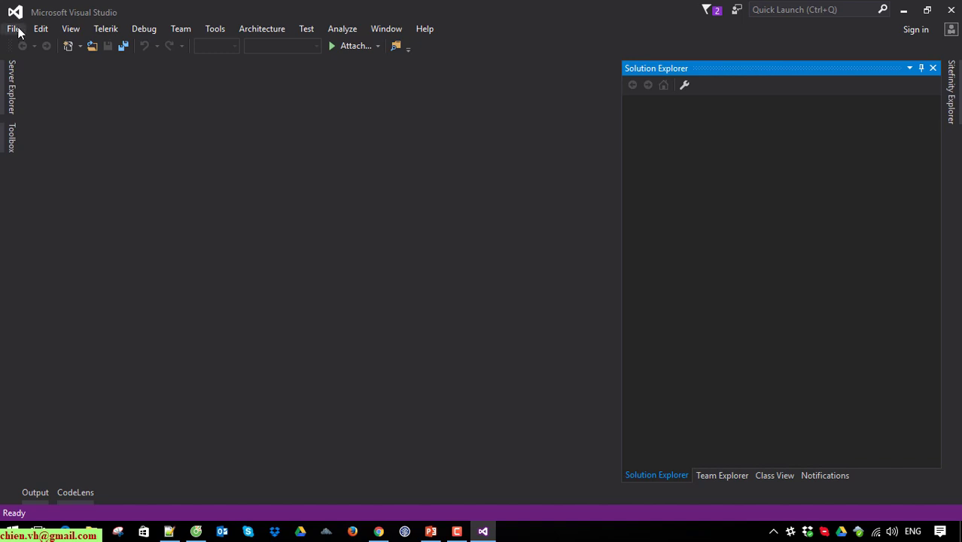
- Create a new Visual C# Web ASP.NET Web Application project named WebApplication1
left_click(17, 30)
mouse_move(122, 45)
left_click(307, 45)
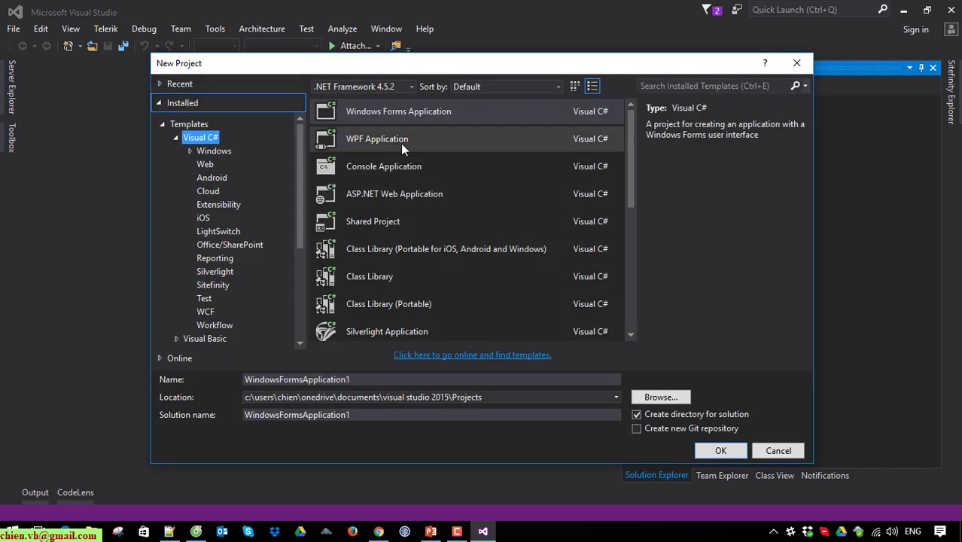
left_click(163, 125)
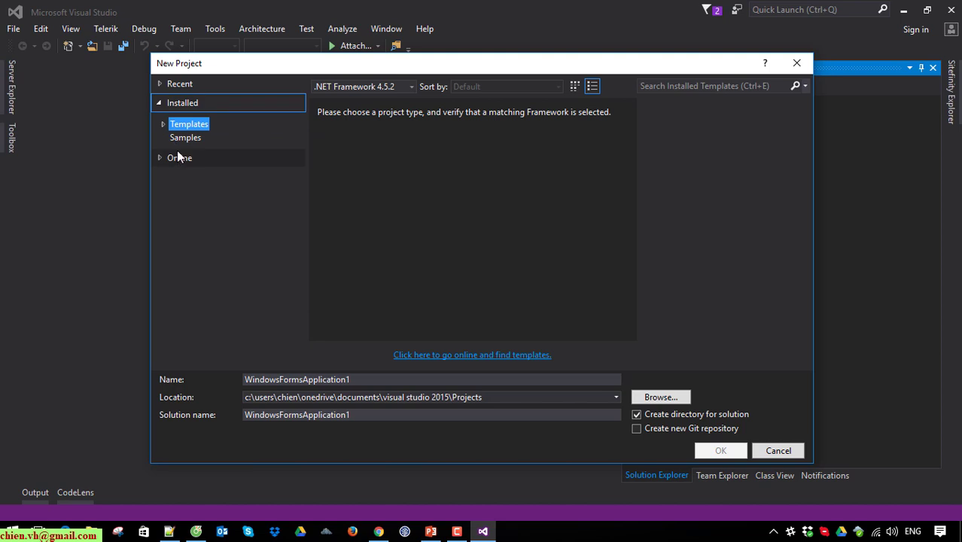
left_click(163, 125)
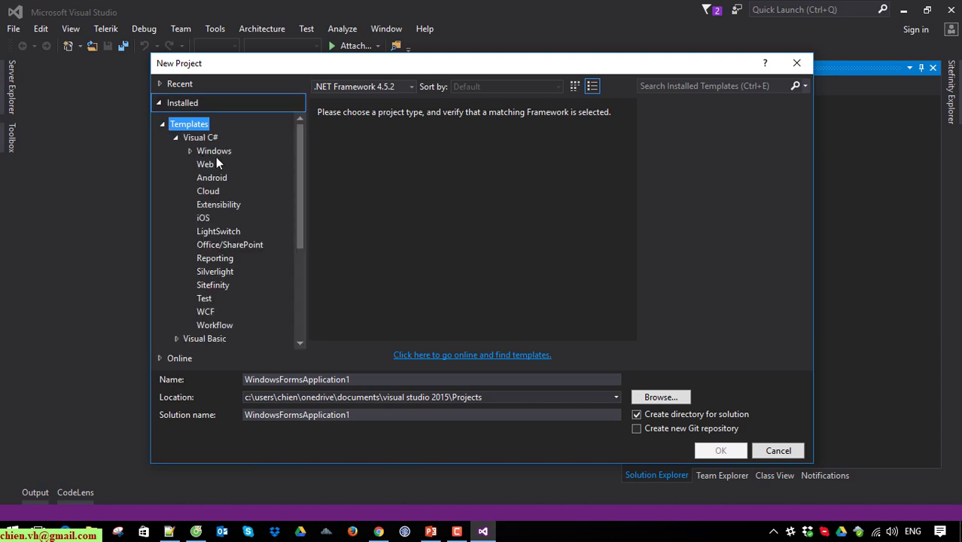
left_click(208, 165)
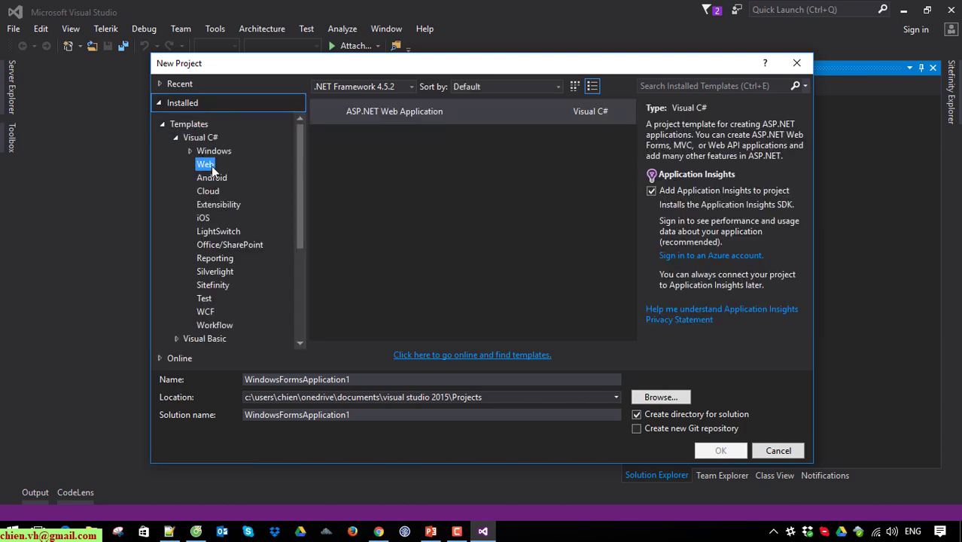
left_click(442, 111)
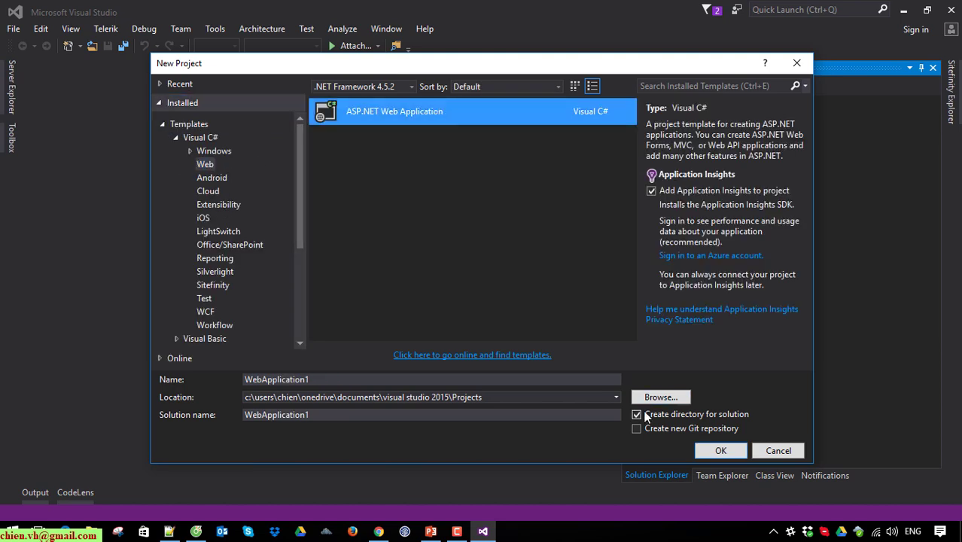
left_click(719, 450)
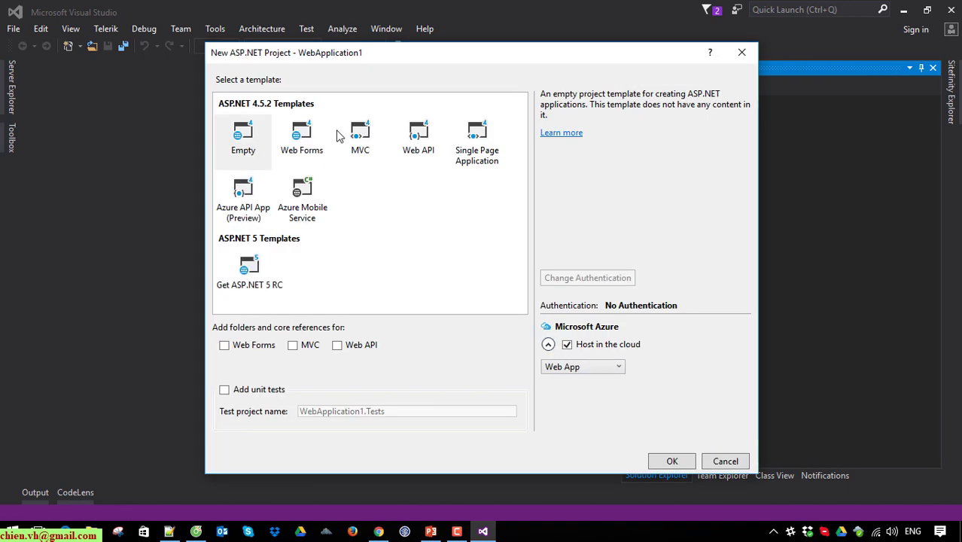
- Choose the MVC template and skip the Microsoft Azure Web App configuration
left_click(358, 134)
left_click(673, 460)
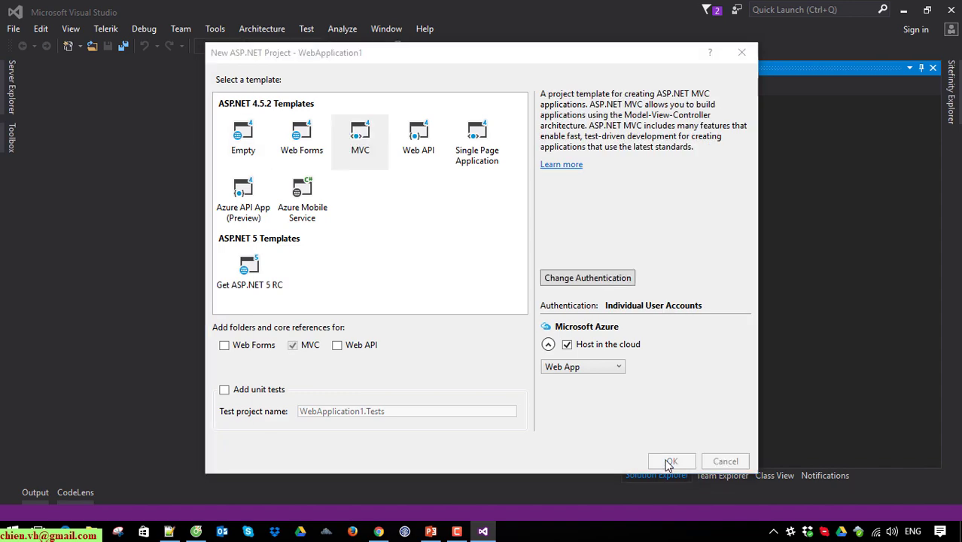
left_click(624, 410)
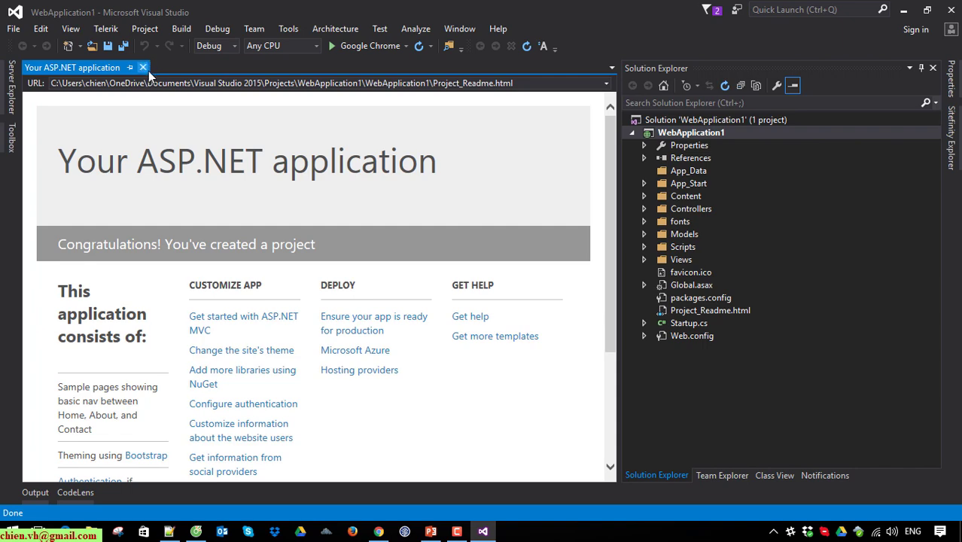
- Close the readme page and bring up Add New Item for the WebApplication1 project
left_click(146, 73)
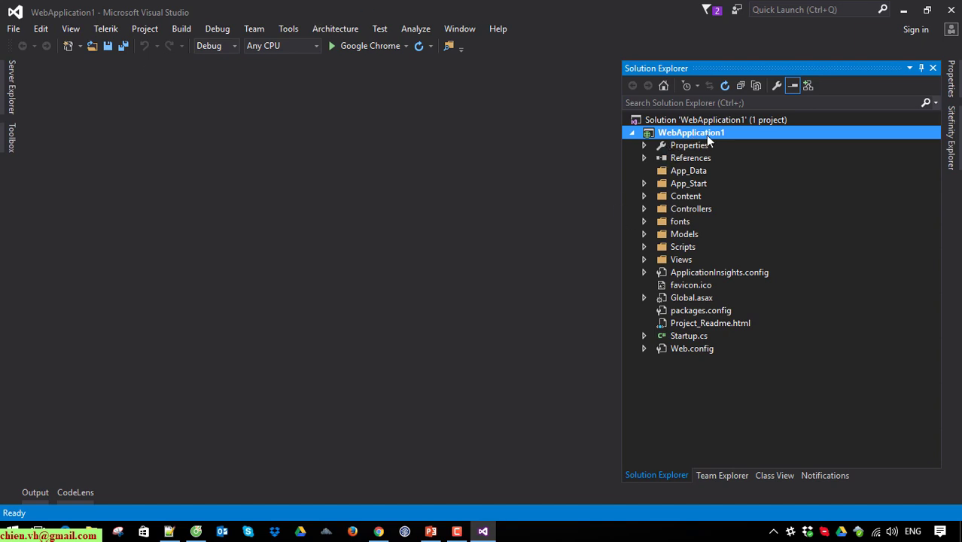
right_click(702, 138)
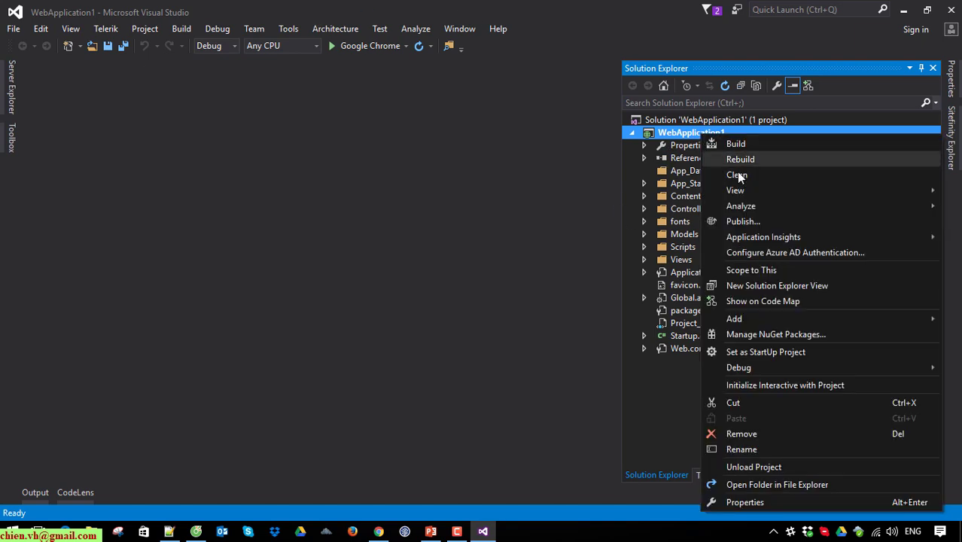
mouse_move(754, 312)
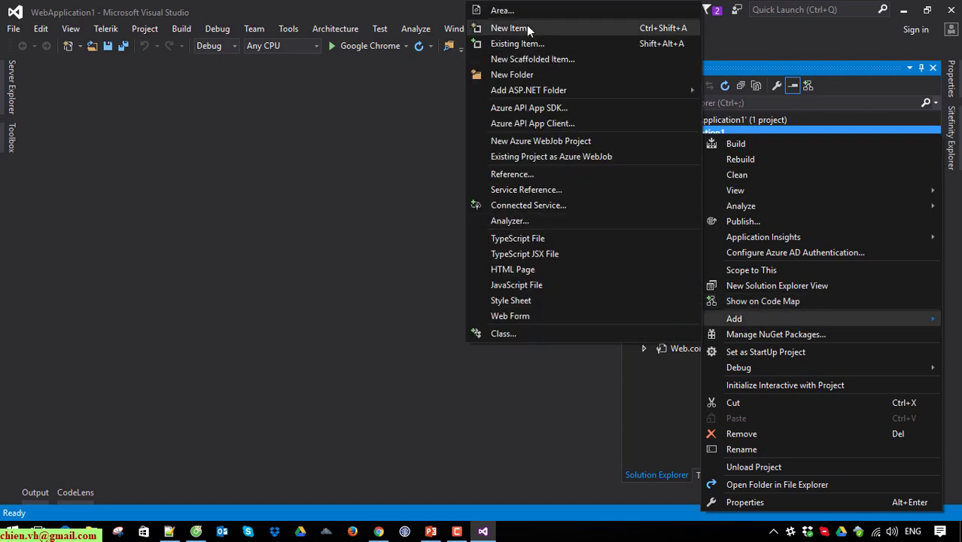
left_click(527, 28)
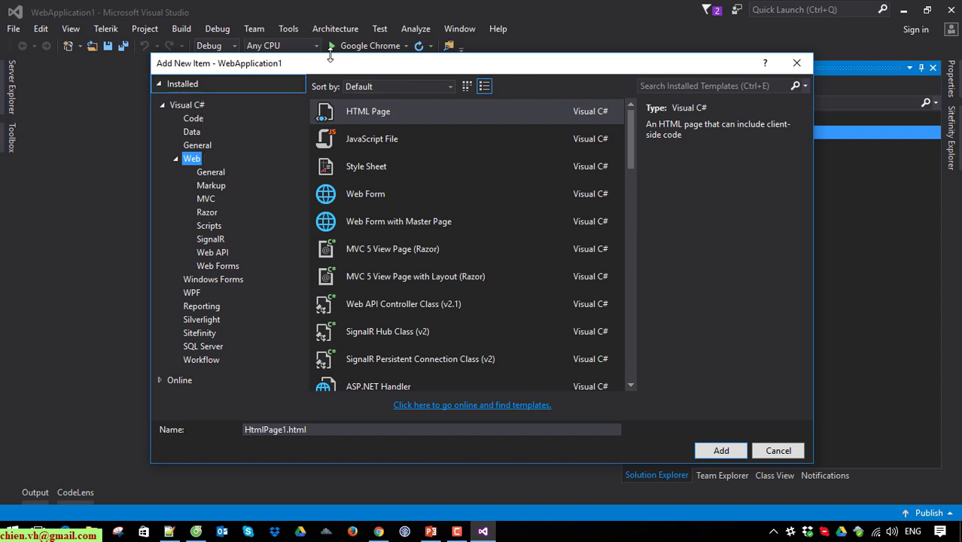
left_click_drag(326, 67, 326, 45)
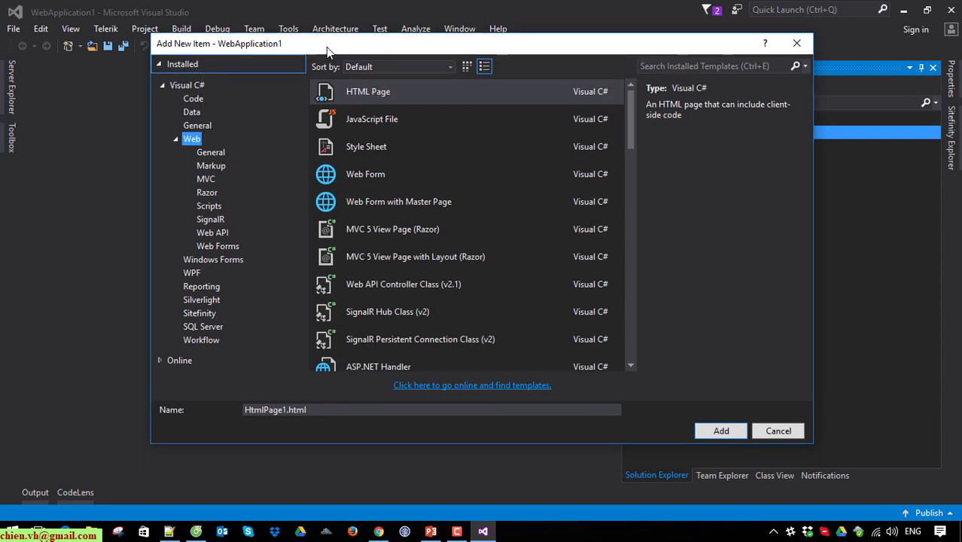
- Add a Reporting > Crystal Reports item named CrystalReport1.rpt to the project
left_click(200, 286)
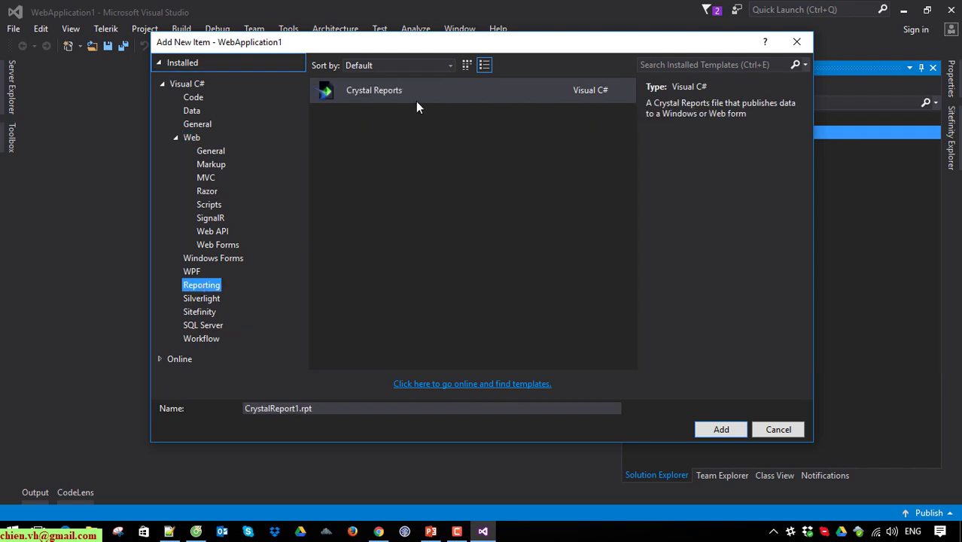
left_click(387, 88)
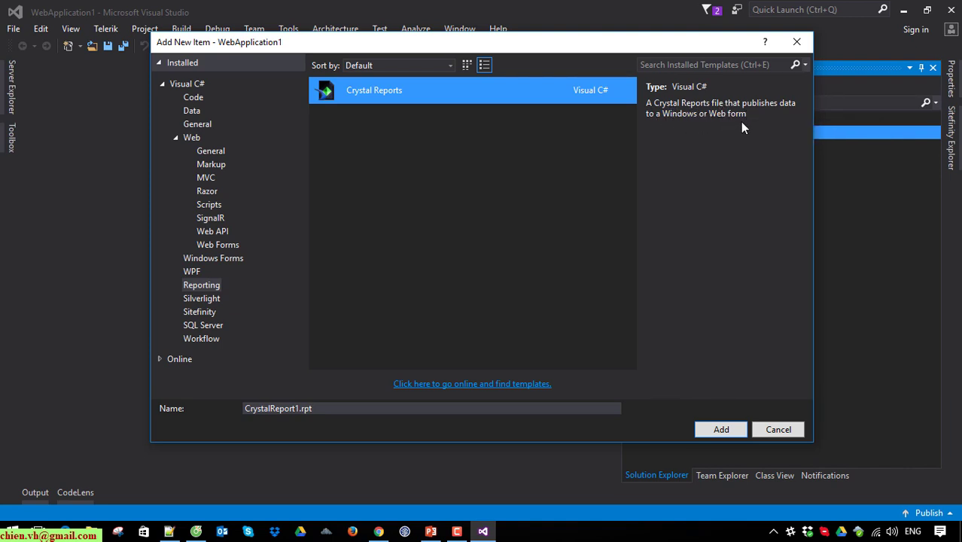
left_click(299, 408)
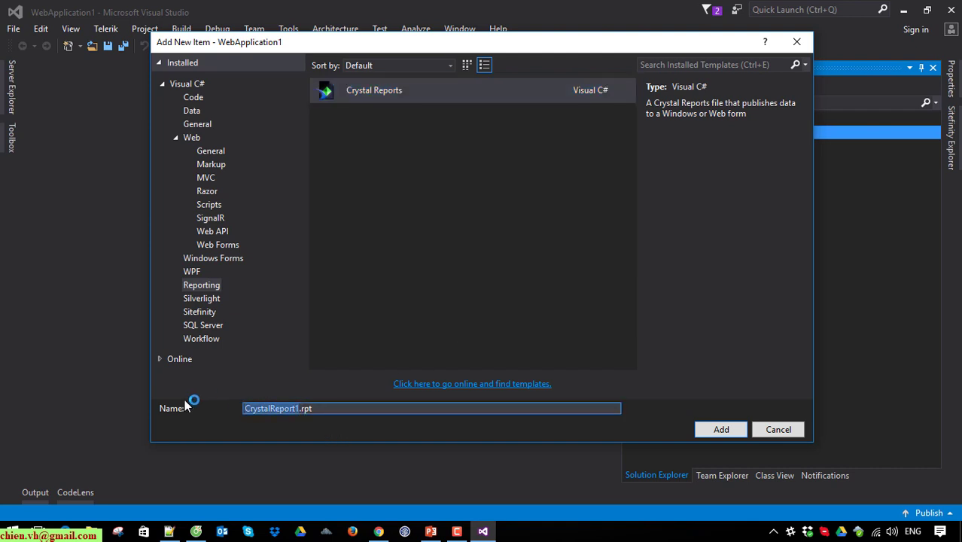
left_click(341, 411)
double_click(292, 408)
left_click(351, 407)
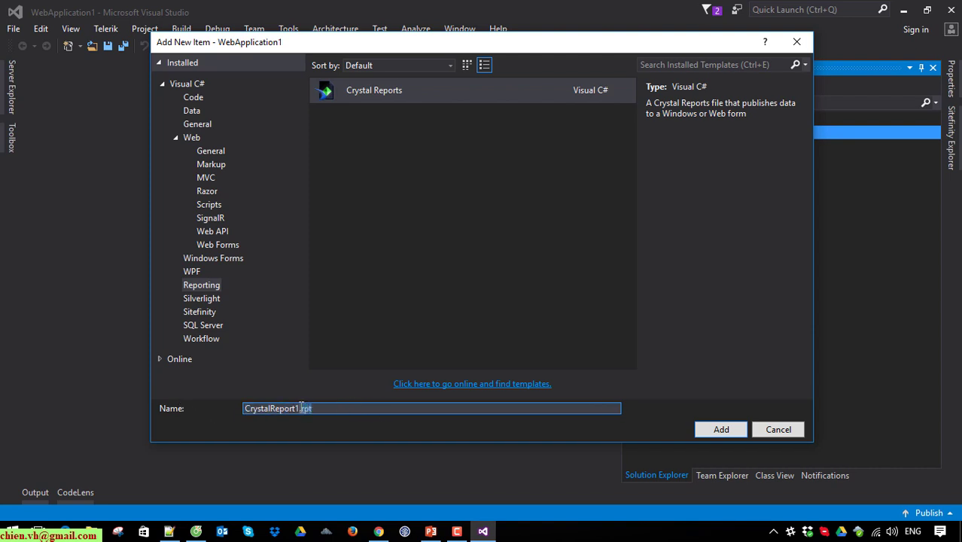
left_click(722, 433)
left_click(727, 431)
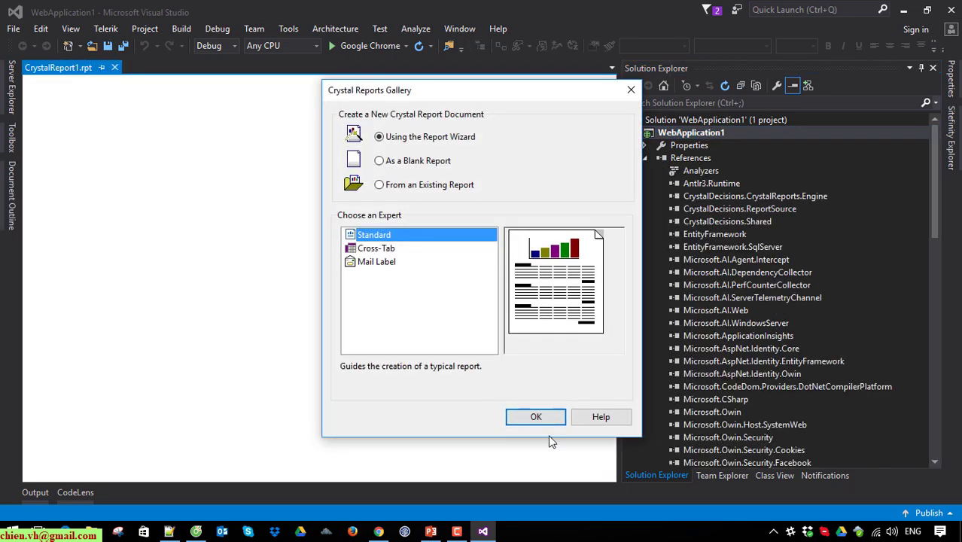
- Finish the Standard Report wizard without data, close Field Explorer, and collapse References
left_click(540, 417)
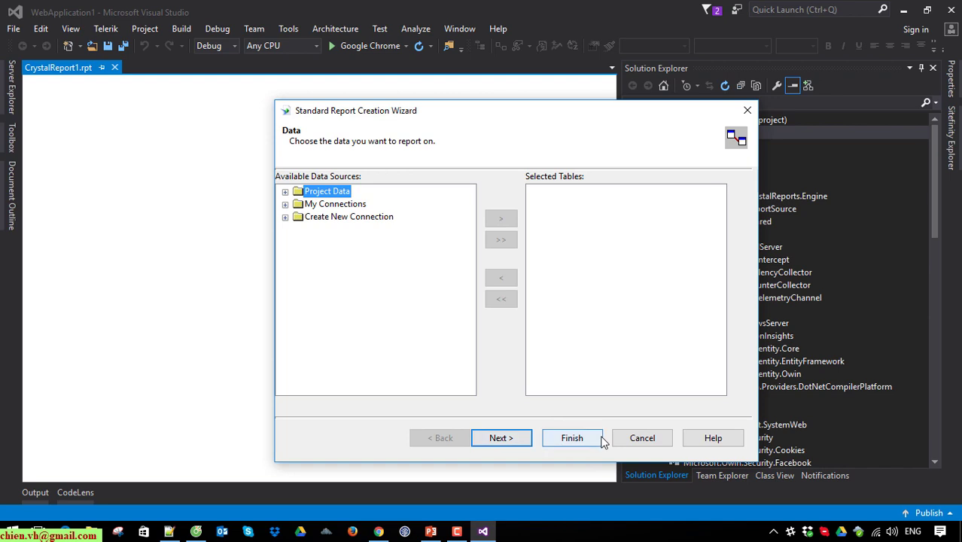
left_click(580, 440)
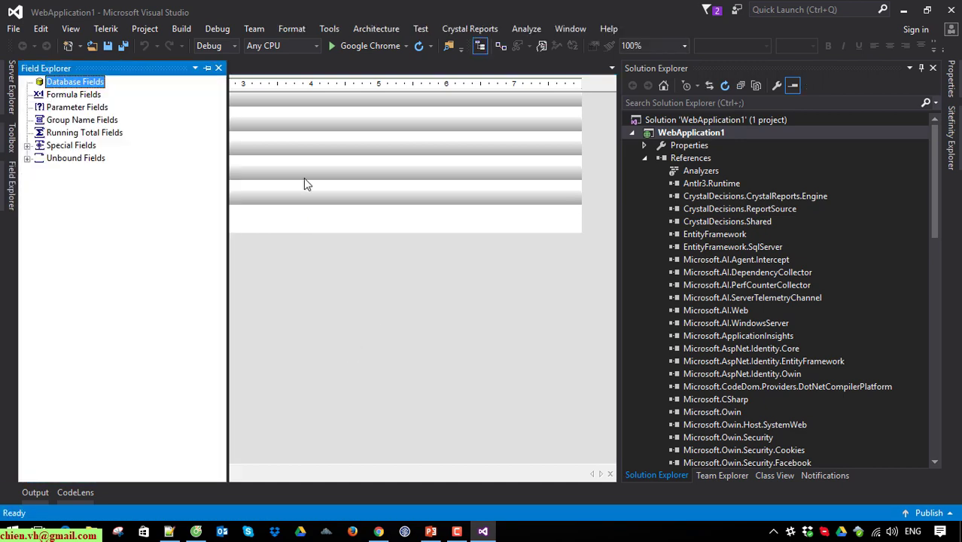
left_click(305, 180)
left_click(645, 158)
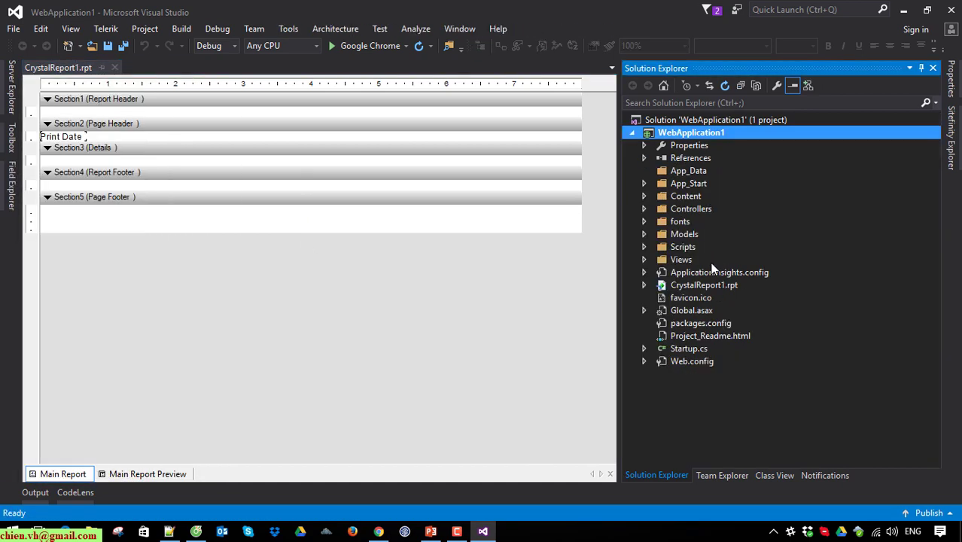